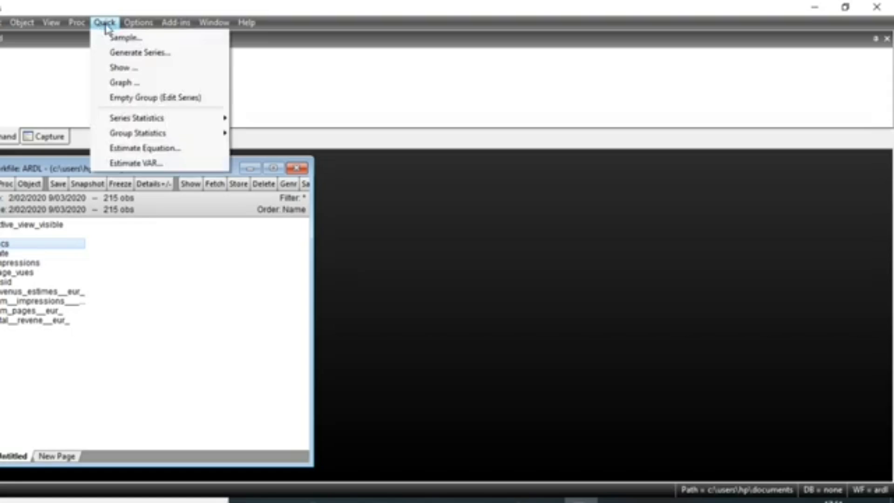
Estimate a least squares equation for total__revene__eur_ with the regressors c, impressions, page_vues and clics
{"action": "left_click", "coordinate": [146, 148]}
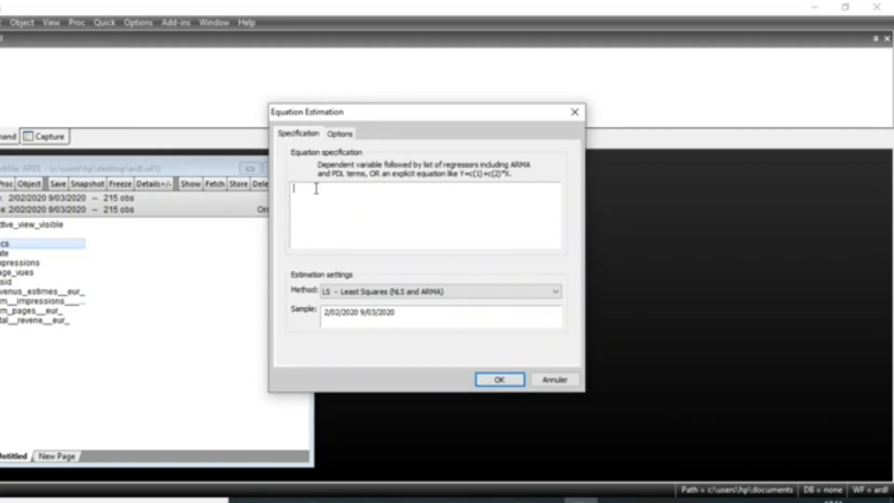
{"action": "type", "text": "total"}
{"action": "key", "text": "Return"}
{"action": "type", "text": "c impressions pa"}
{"action": "key", "text": "Return"}
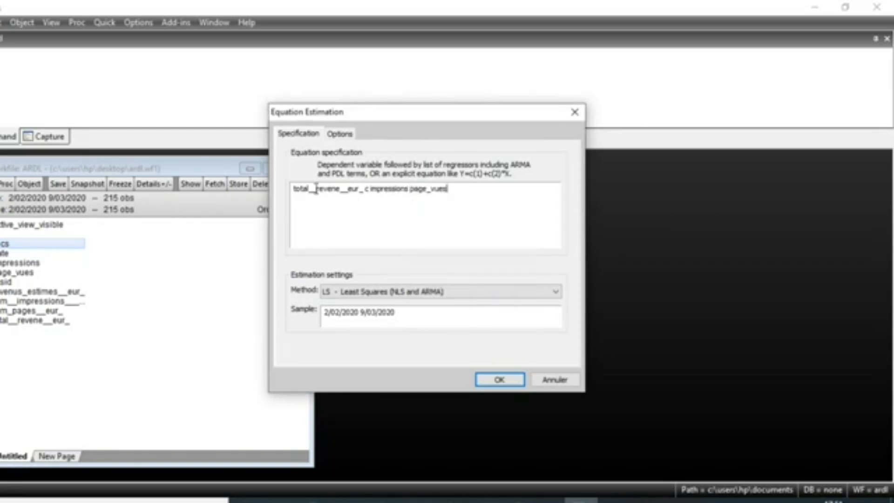
{"action": "type", "text": "cli"}
{"action": "key", "text": "Return"}
{"action": "left_click", "coordinate": [517, 380]}
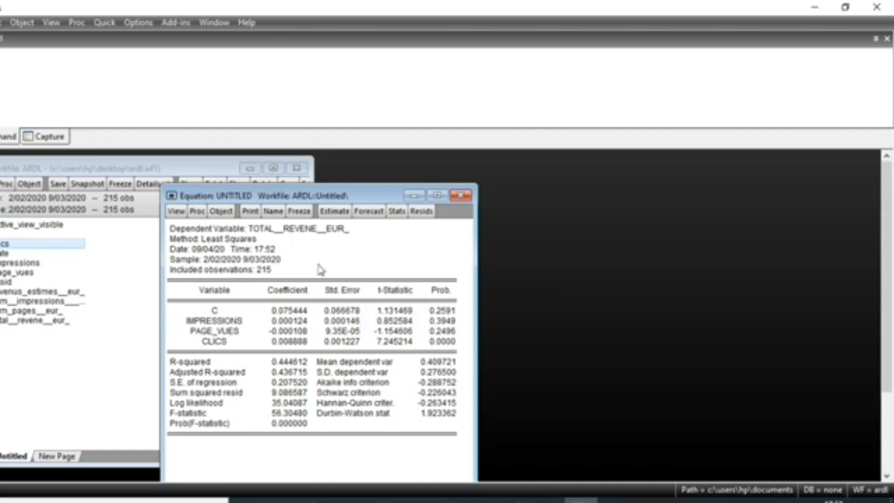
Re-estimate the equation in log form as log(total__revene__eur_) c log(impressions) log(page_vues) log(clics)
{"action": "left_click", "coordinate": [334, 212]}
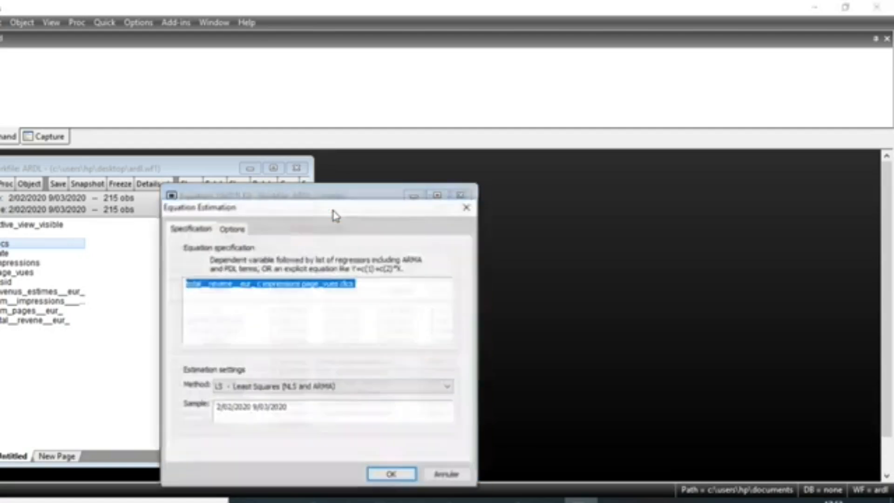
{"action": "left_click", "coordinate": [187, 284]}
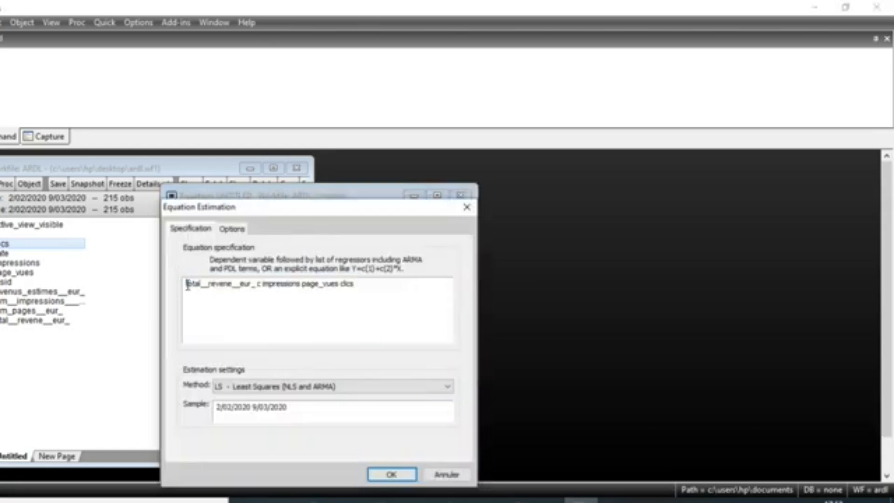
{"action": "type", "text": "log("}
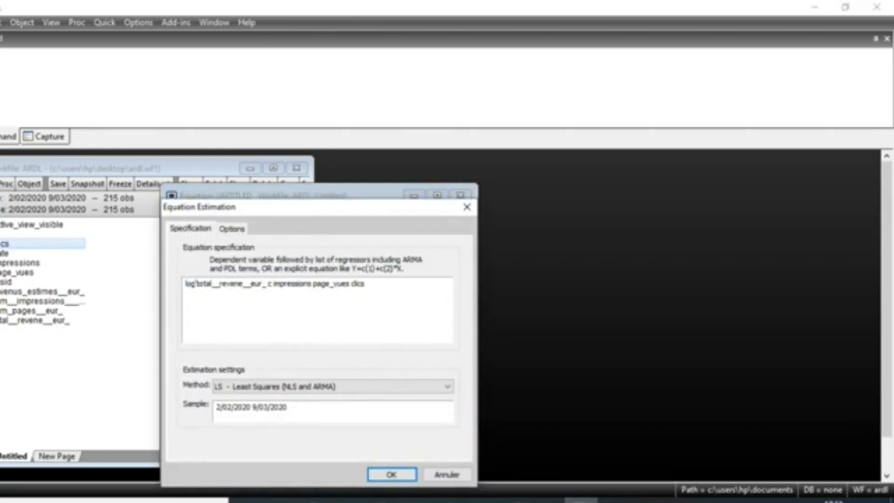
{"action": "type", "text": "("}
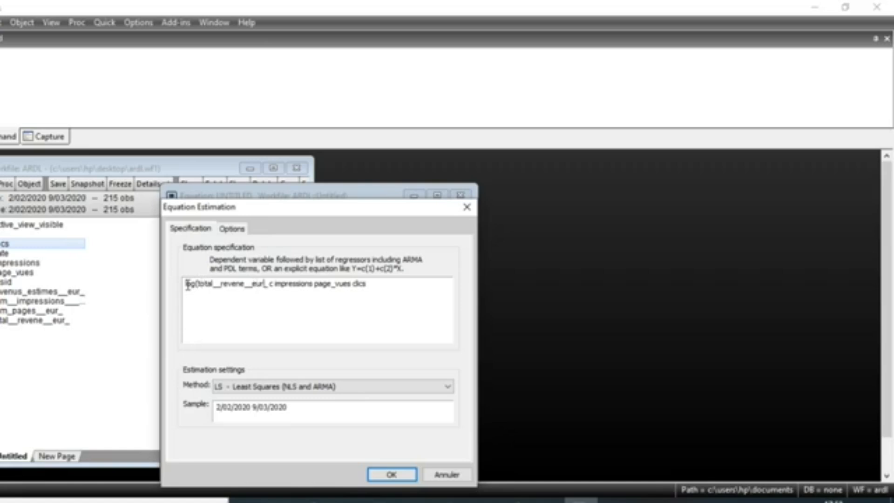
{"action": "type", "text": ")"}
{"action": "type", "text": "log("}
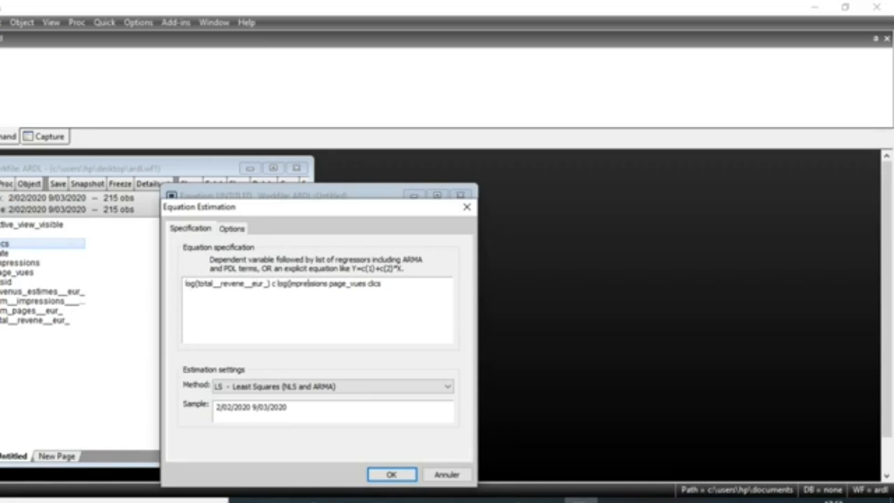
{"action": "left_click", "coordinate": [329, 283]}
{"action": "type", "text": ")"}
{"action": "key", "text": "Right"}
{"action": "type", "text": "log("}
{"action": "left_click", "coordinate": [391, 474]}
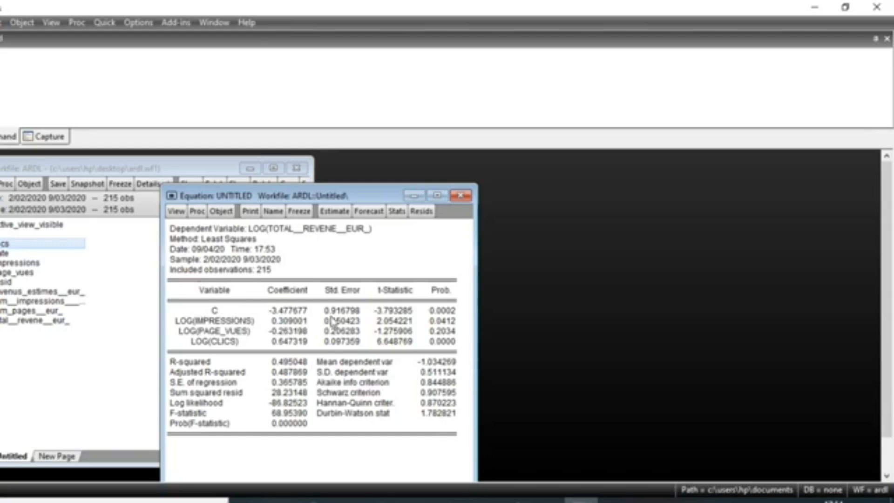
Run the histogram normality test on the log equation's residuals and reposition the equation window
{"action": "left_click", "coordinate": [176, 212]}
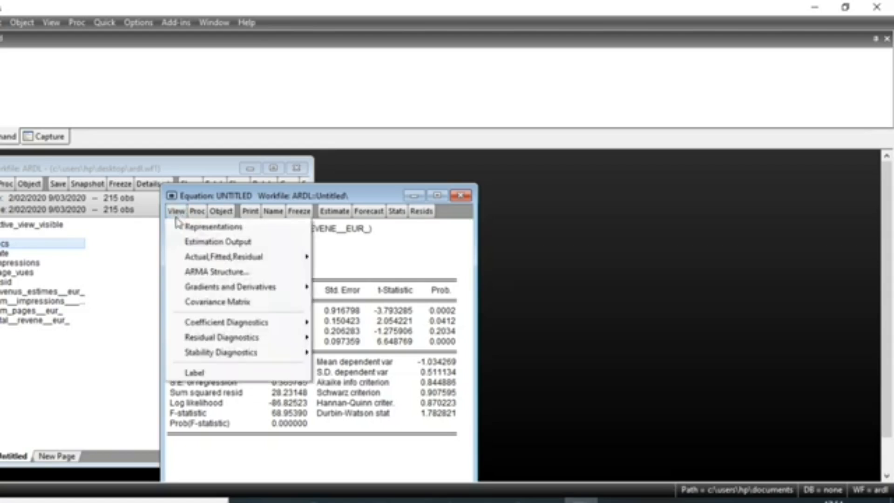
{"action": "mouse_move", "coordinate": [235, 347]}
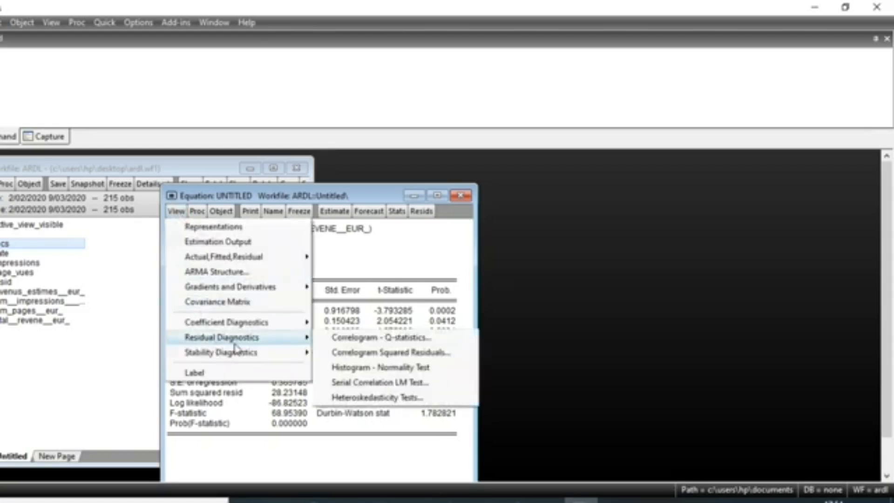
{"action": "left_click", "coordinate": [355, 369]}
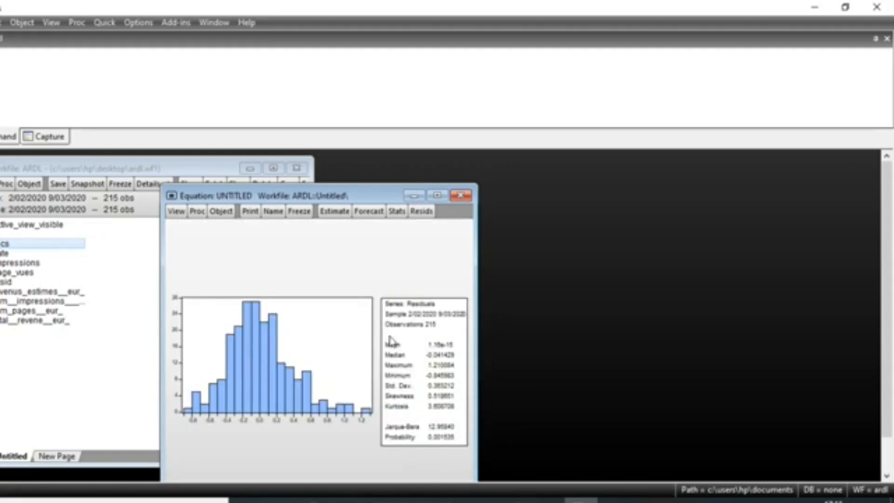
{"action": "left_click_drag", "start_coordinate": [295, 196], "coordinate": [319, 188]}
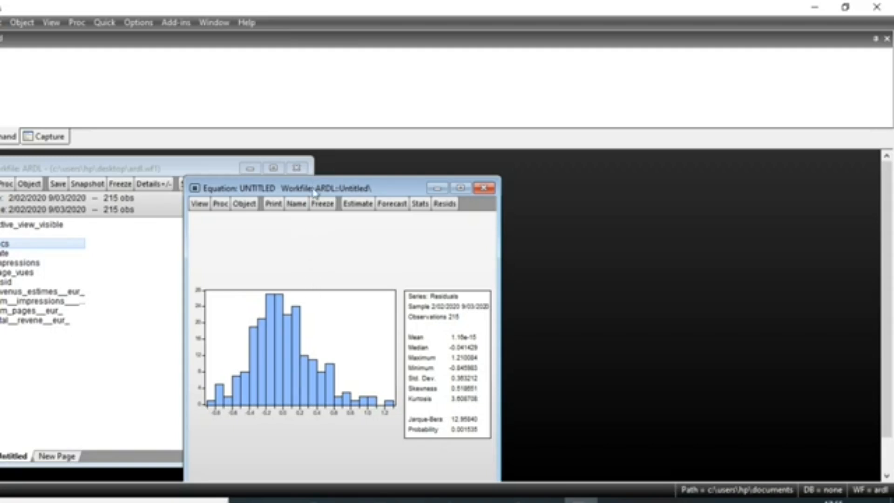
{"action": "left_click_drag", "start_coordinate": [315, 192], "coordinate": [314, 203]}
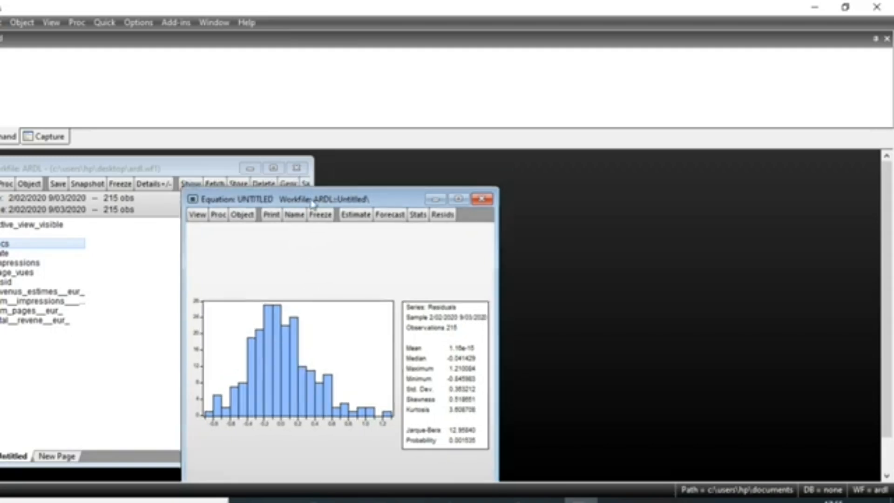
Re-estimate the log equation with the same specification and run the Breusch-Pagan-Godfrey heteroskedasticity test on its residuals
{"action": "left_click", "coordinate": [352, 215]}
{"action": "left_click", "coordinate": [405, 474]}
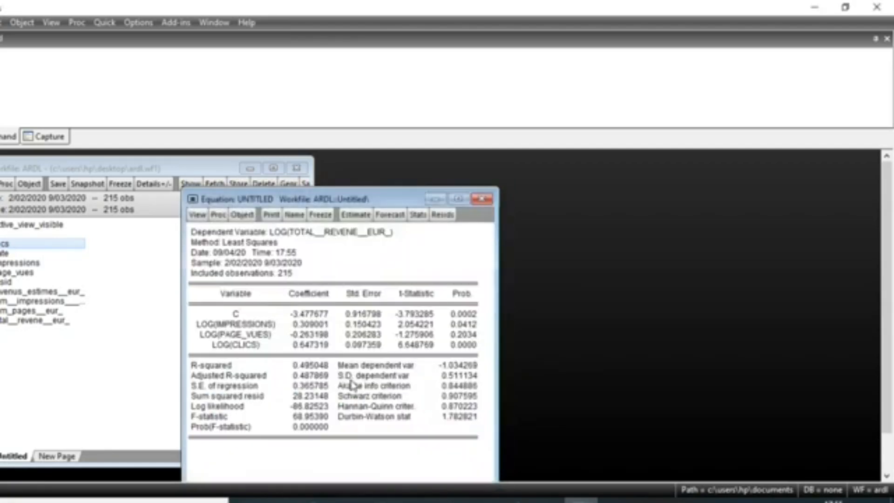
{"action": "left_click", "coordinate": [197, 214]}
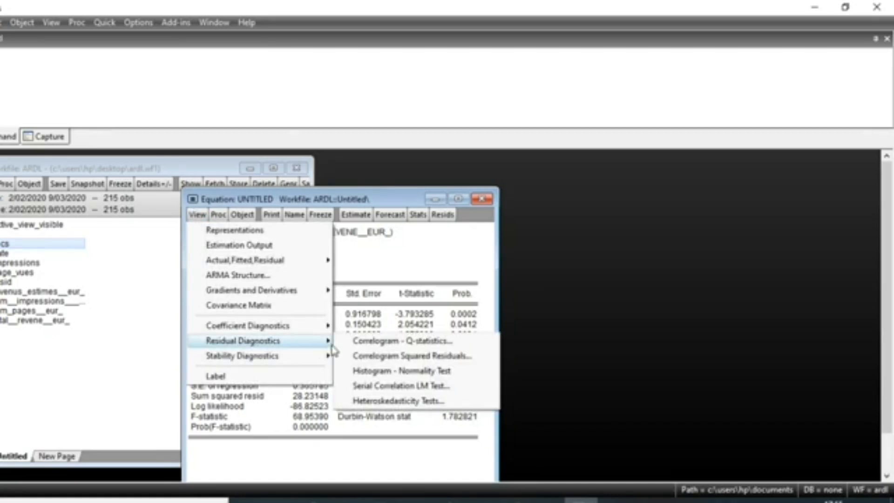
{"action": "left_click", "coordinate": [401, 402]}
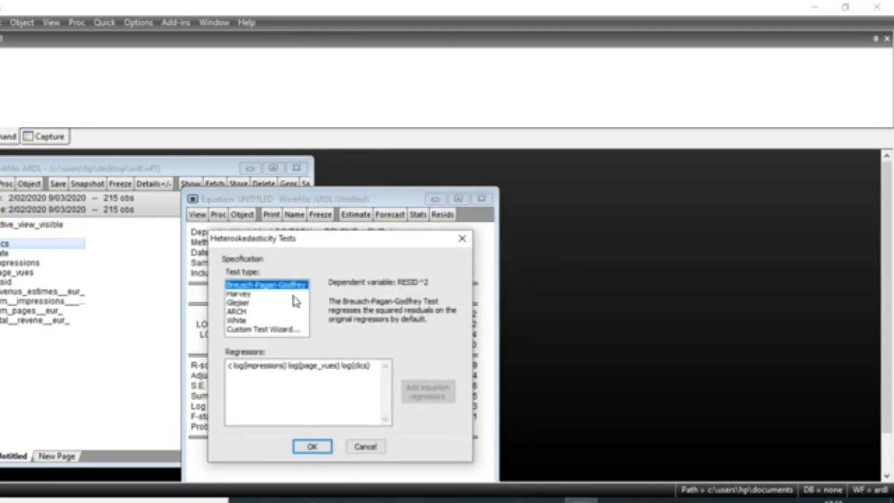
{"action": "left_click", "coordinate": [311, 446]}
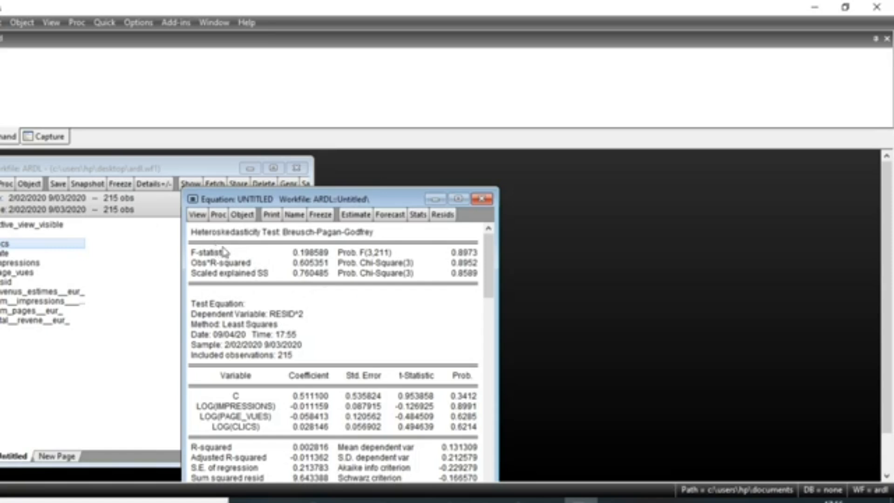
{"action": "left_click", "coordinate": [197, 215]}
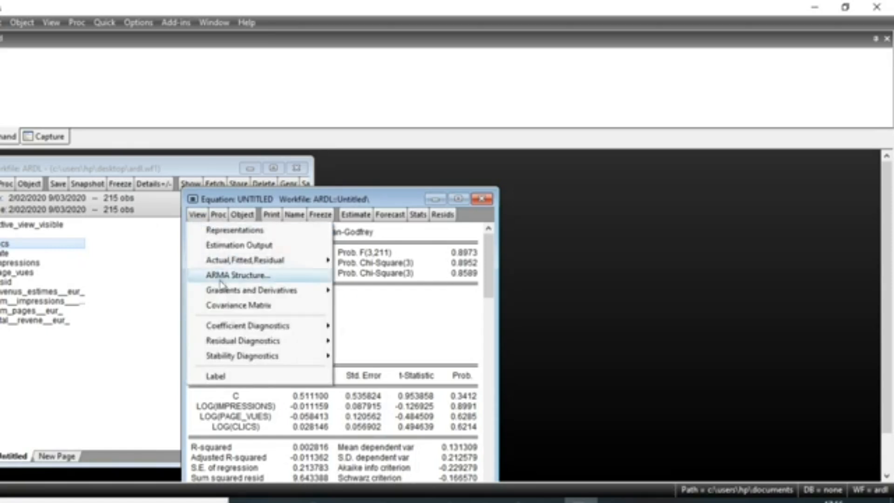
{"action": "mouse_move", "coordinate": [289, 340]}
{"action": "left_click", "coordinate": [407, 392]}
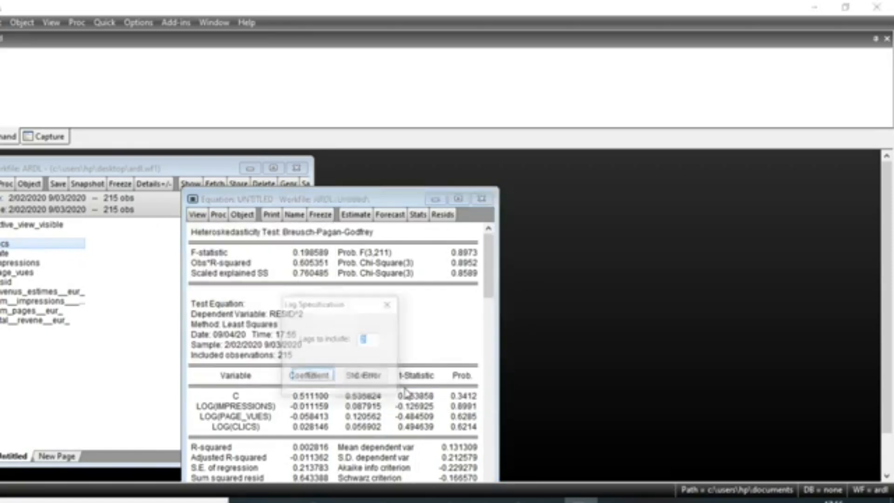
{"action": "key", "text": "Escape"}
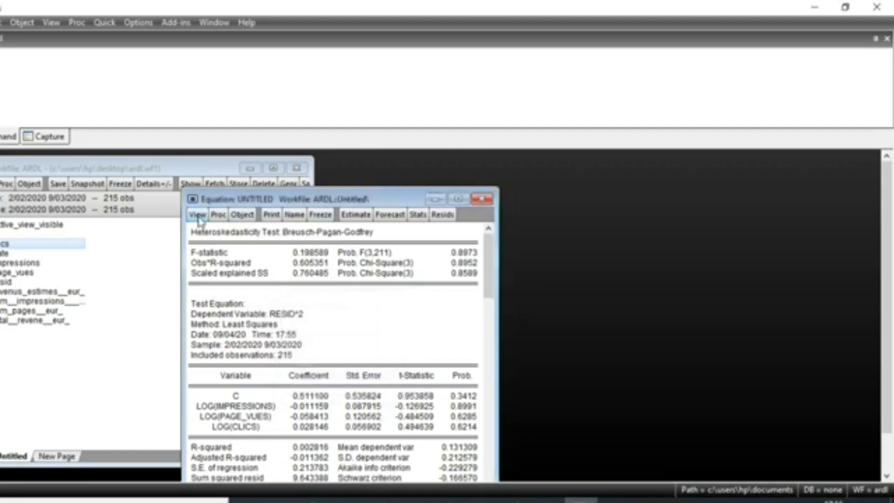
Run the serial correlation LM test on the equation's residuals with 2 lags
{"action": "left_click", "coordinate": [197, 215]}
{"action": "mouse_move", "coordinate": [267, 349]}
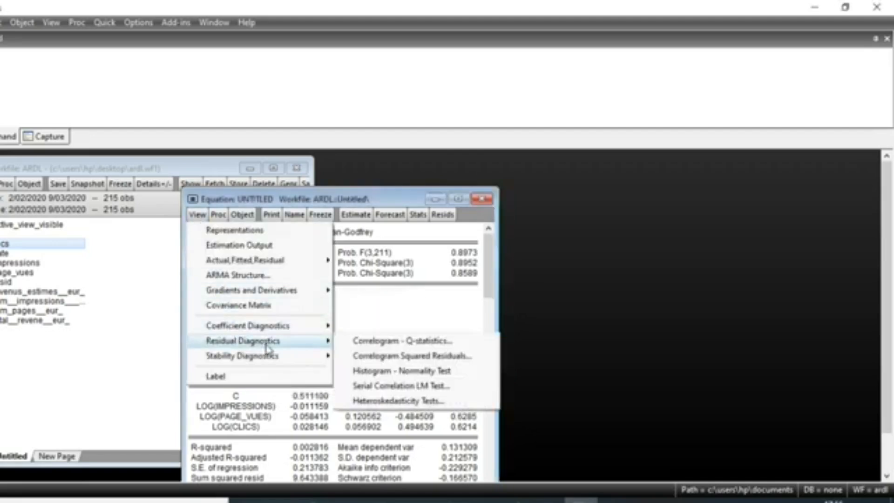
{"action": "left_click", "coordinate": [399, 387]}
{"action": "type", "text": "2"}
{"action": "left_click", "coordinate": [312, 375]}
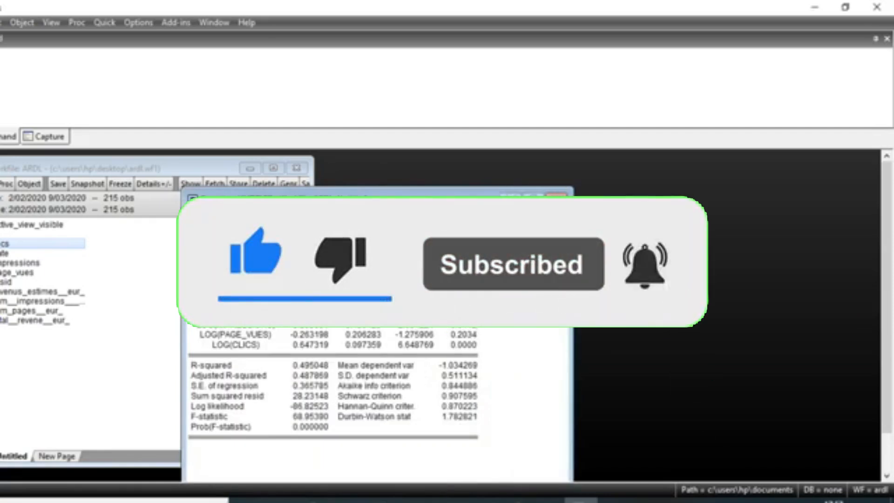
{"action": "left_click_drag", "start_coordinate": [310, 199], "coordinate": [307, 192]}
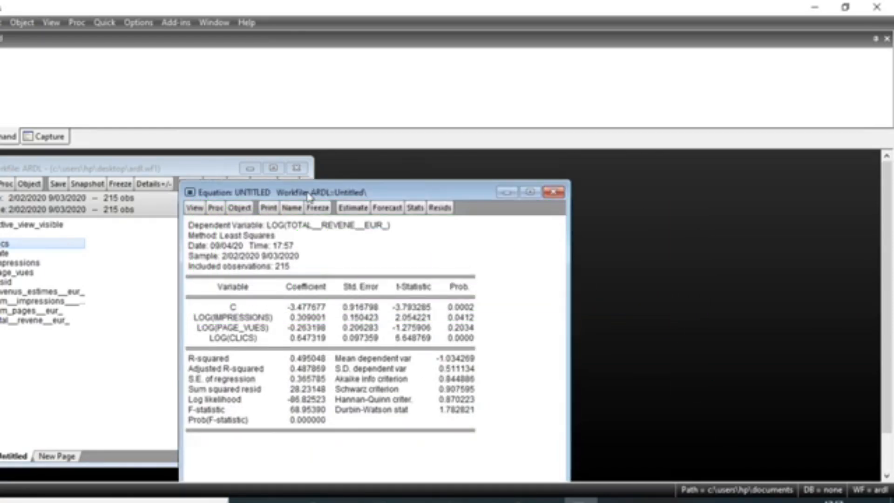